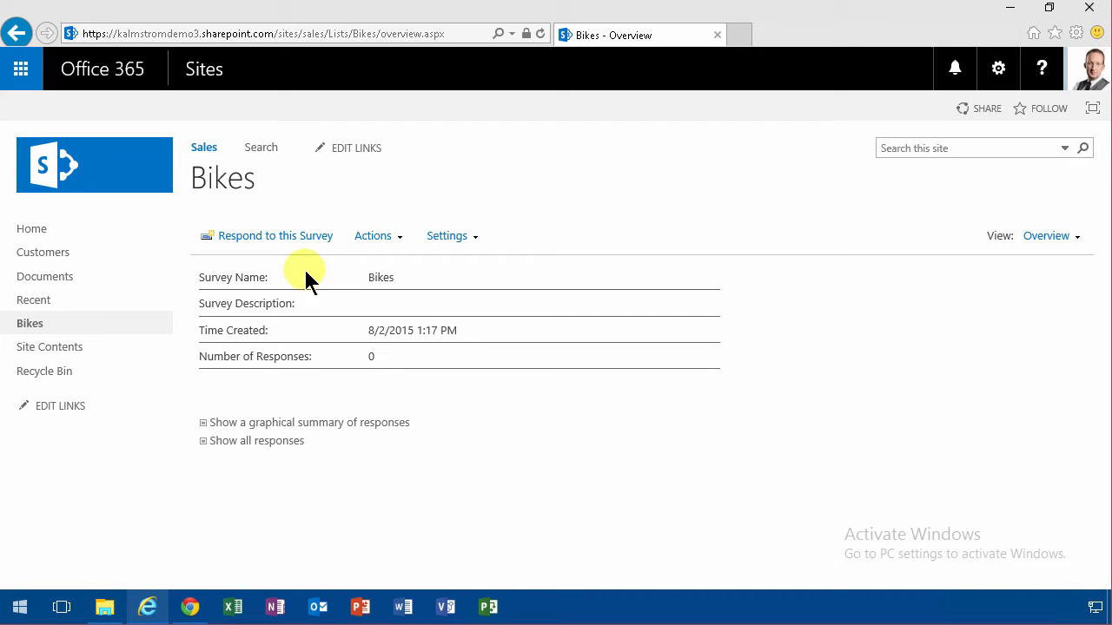
# - Begin a Bikes survey response answering riding frequency as 'Now and then' and continue to page two
pyautogui.click(298, 237)
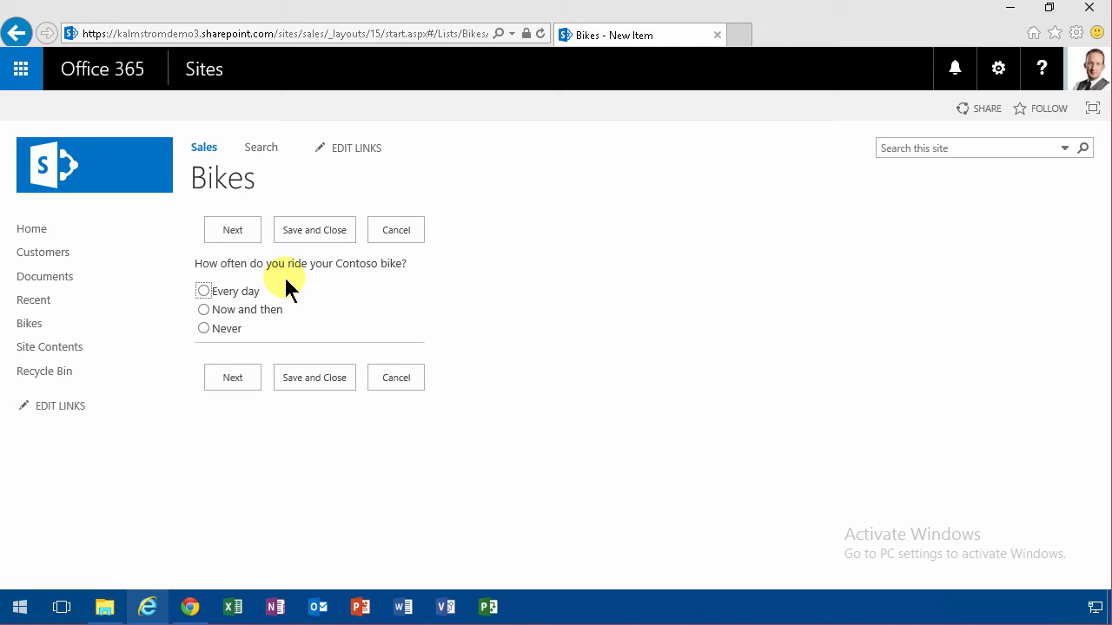
pyautogui.click(202, 310)
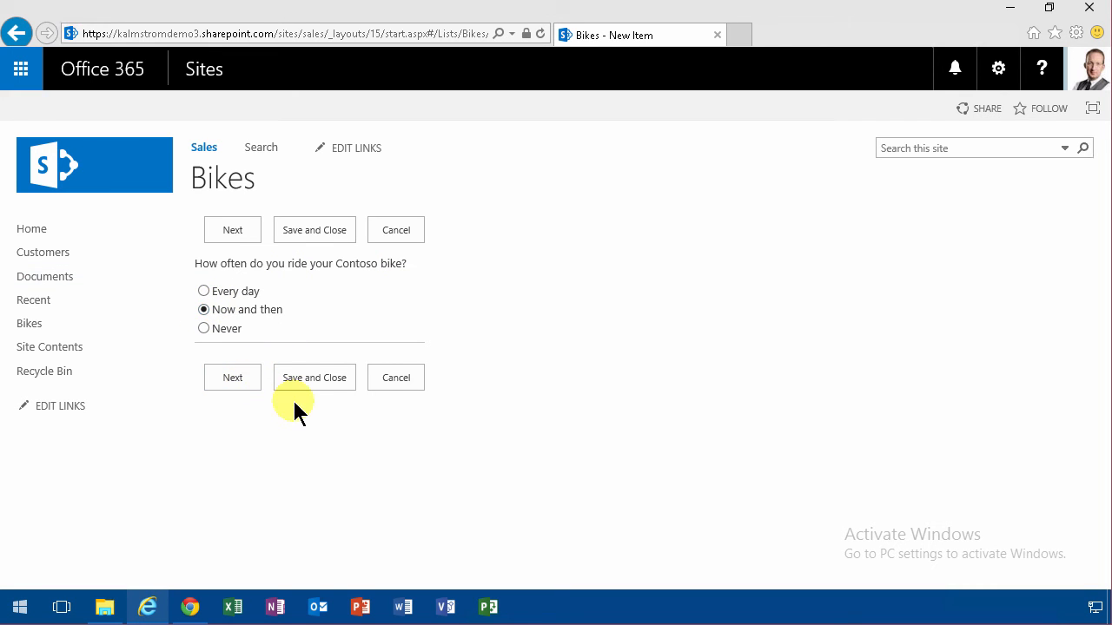
pyautogui.click(231, 377)
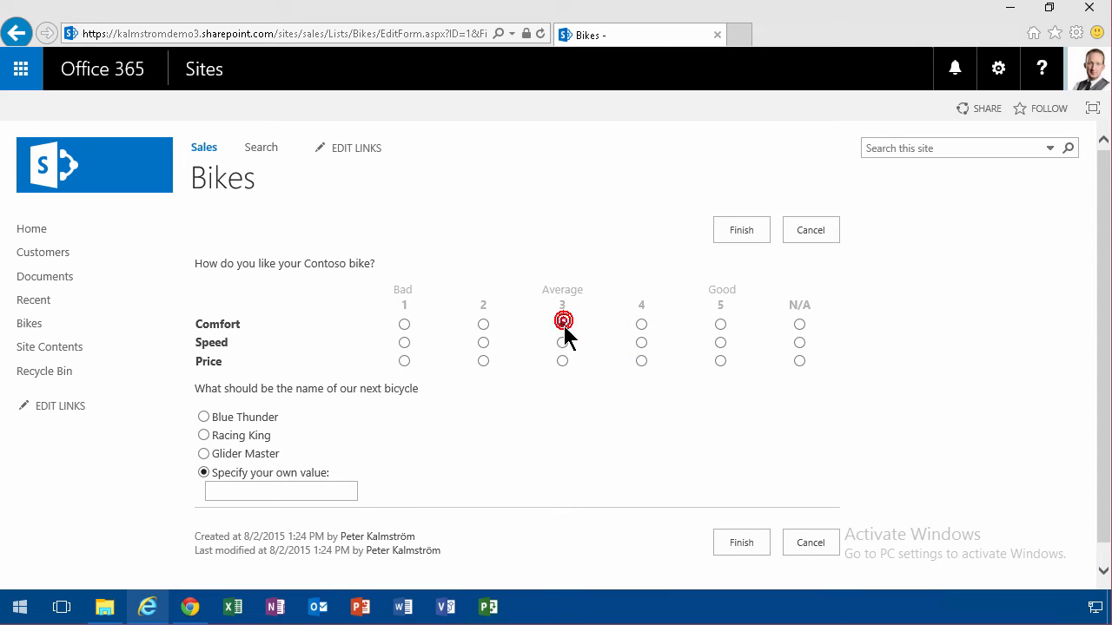
# - Rate speed 4 and price 4, choose Glider Master as the next bike name, and finish the response
pyautogui.click(641, 342)
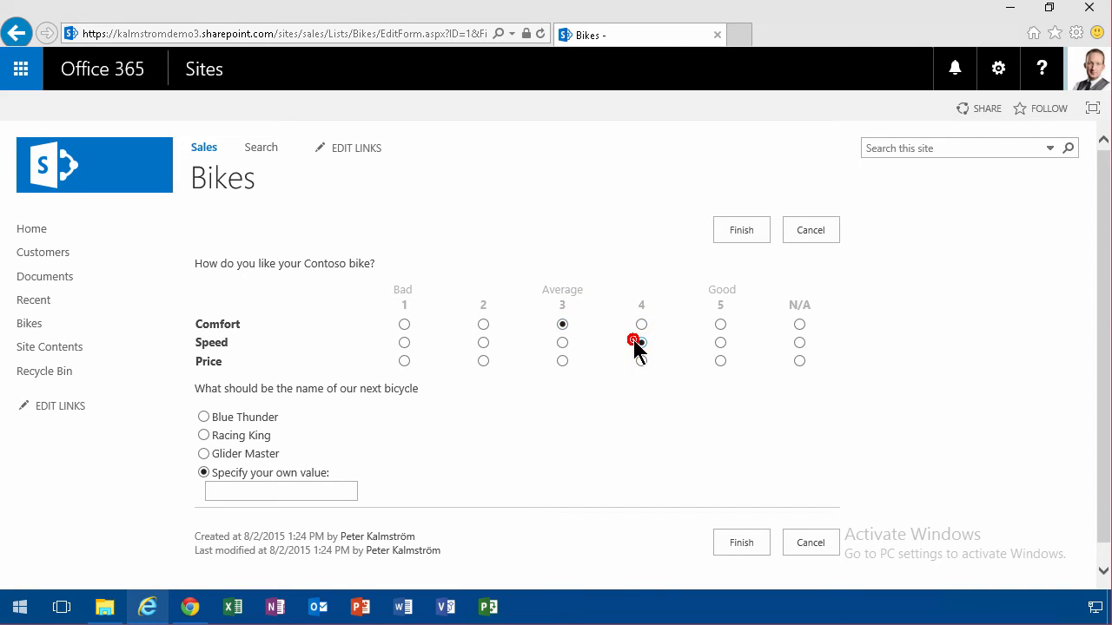
pyautogui.click(640, 361)
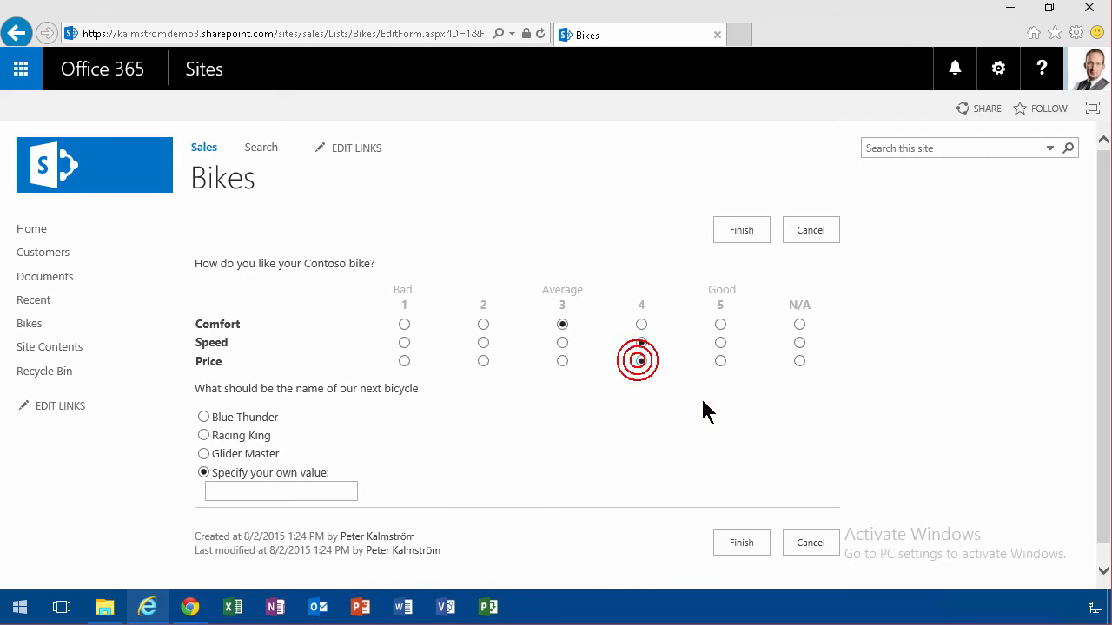
pyautogui.click(203, 453)
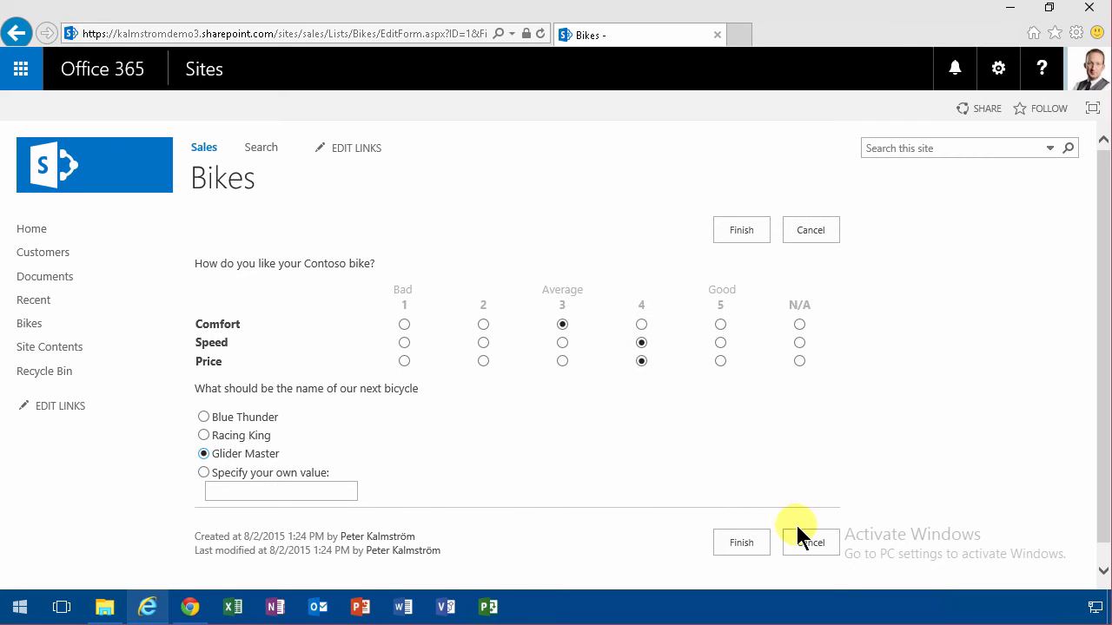
pyautogui.click(741, 542)
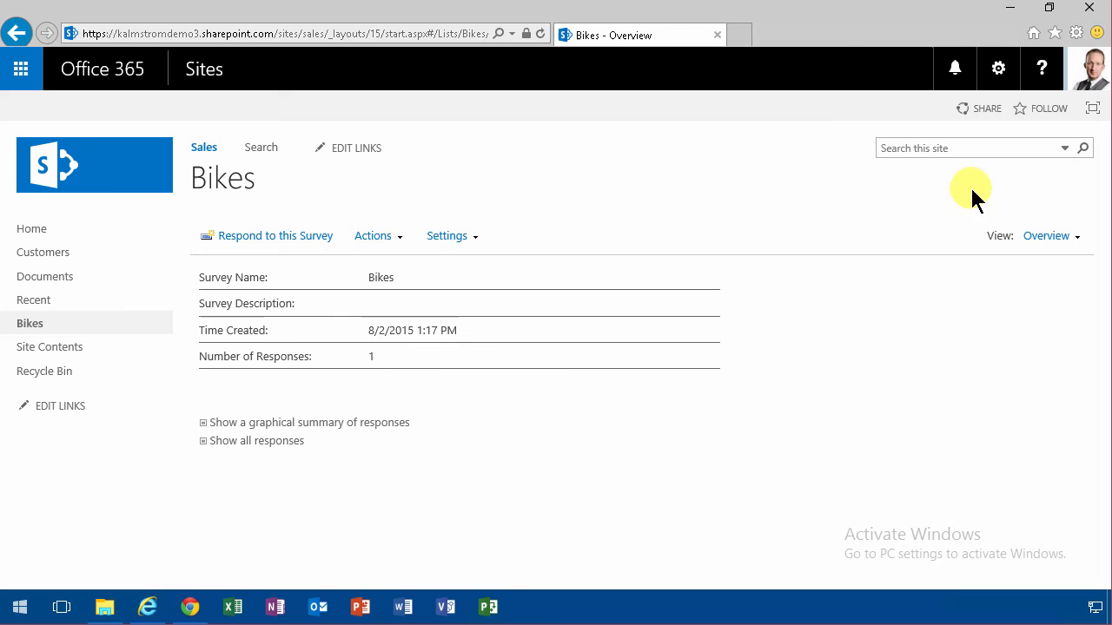
# - In the second browser, navigate from site contents via Home to the Bikes survey and start a new response
pyautogui.click(191, 606)
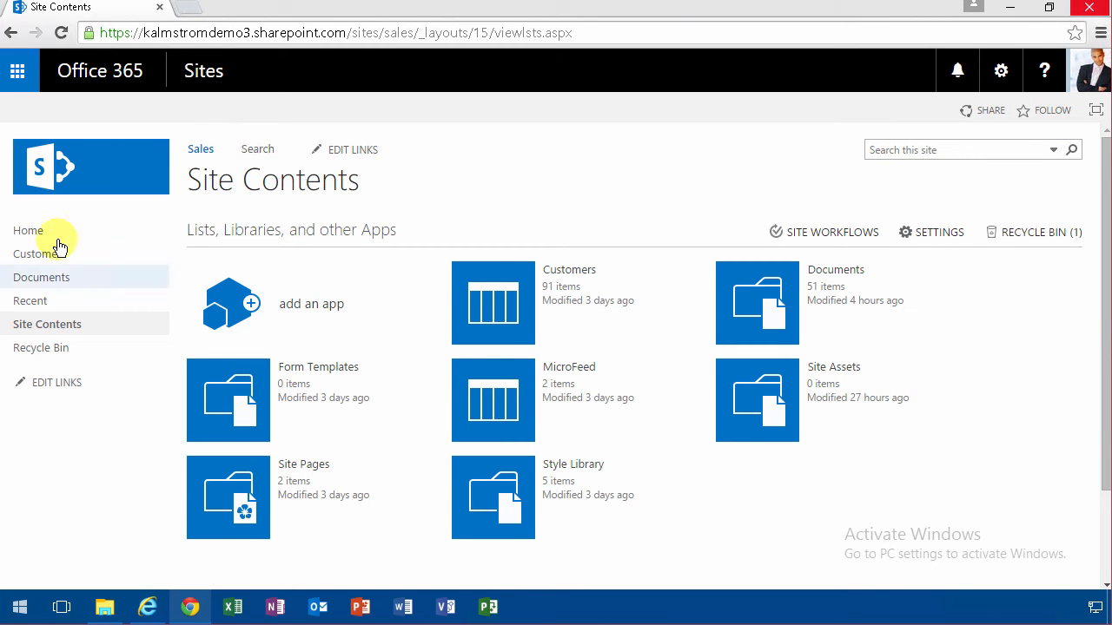
pyautogui.click(29, 231)
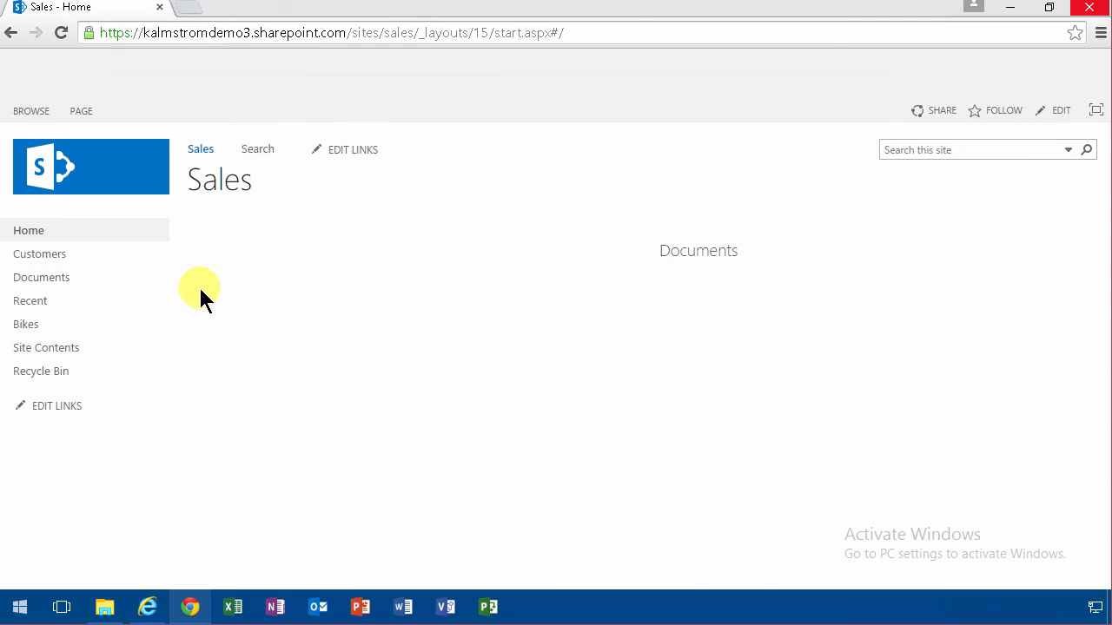
pyautogui.click(26, 324)
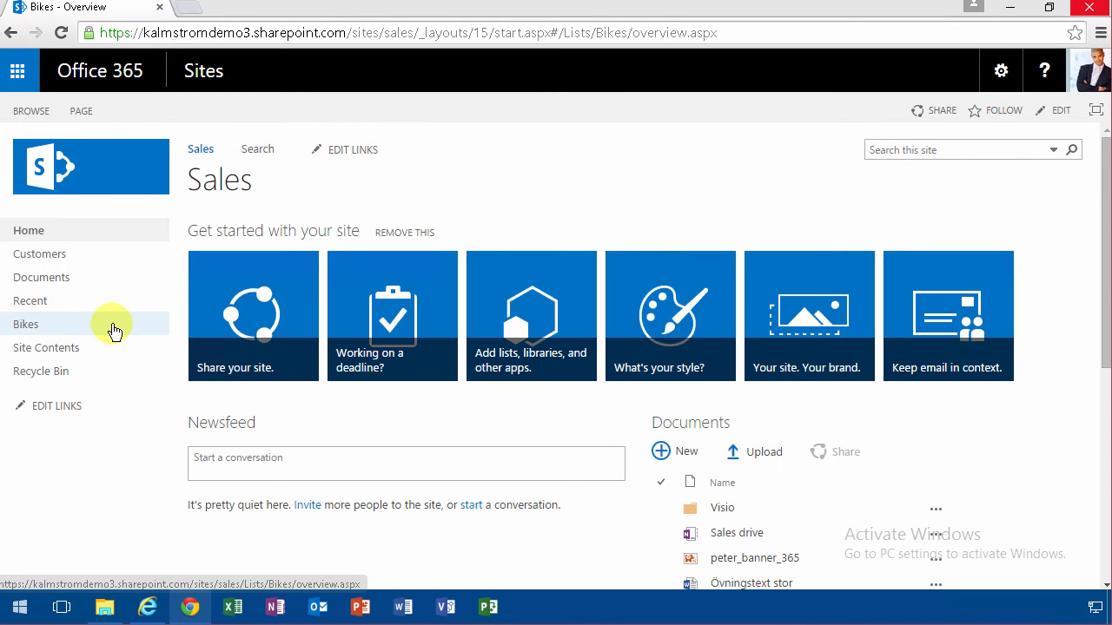
pyautogui.click(272, 237)
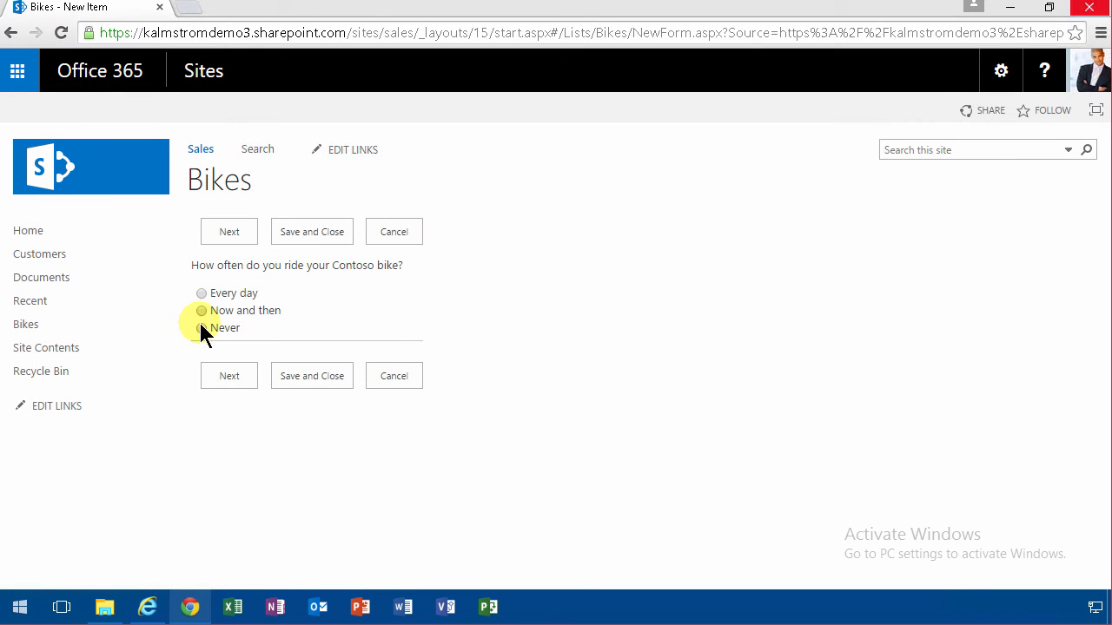
# - Answer riding frequency as Never, choose Racing King as the bike name, and finish the second response
pyautogui.click(201, 327)
pyautogui.click(230, 375)
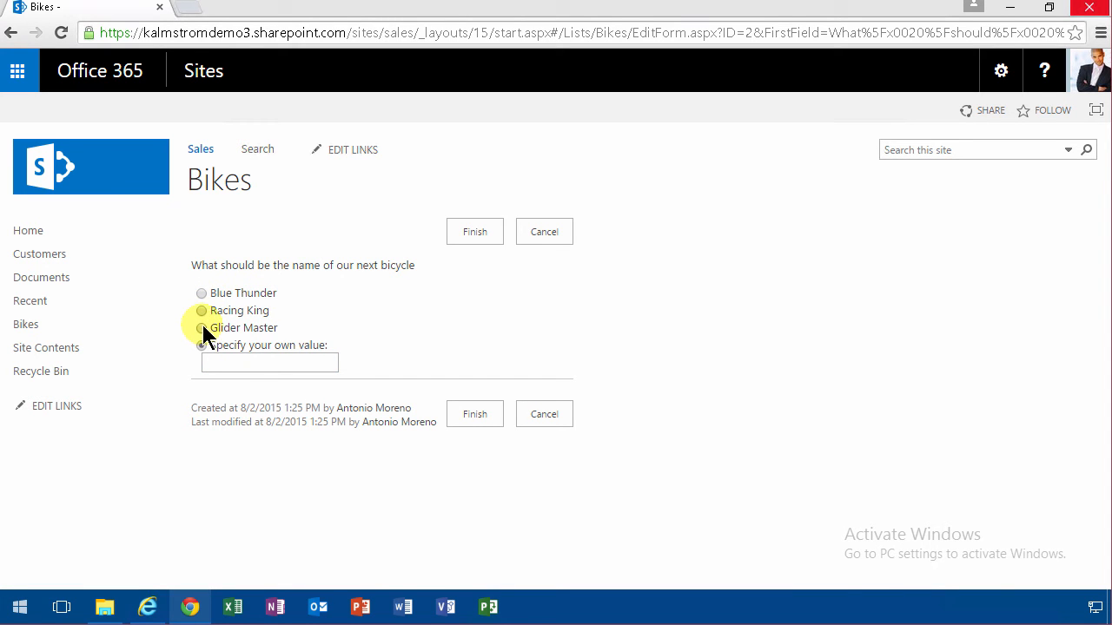
pyautogui.click(201, 311)
pyautogui.click(476, 232)
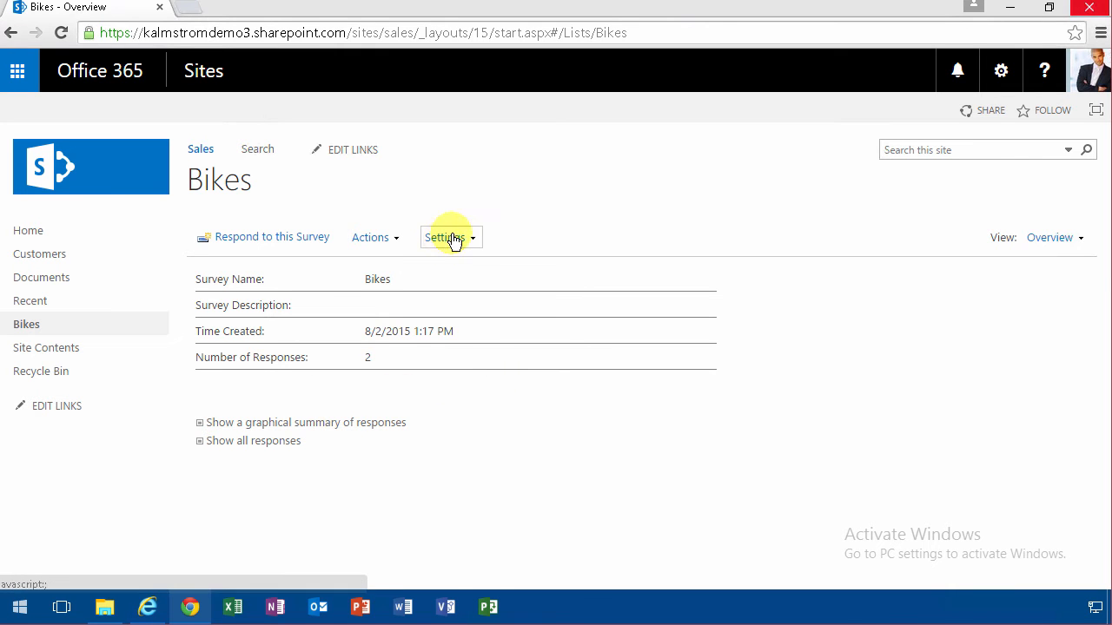
pyautogui.click(395, 238)
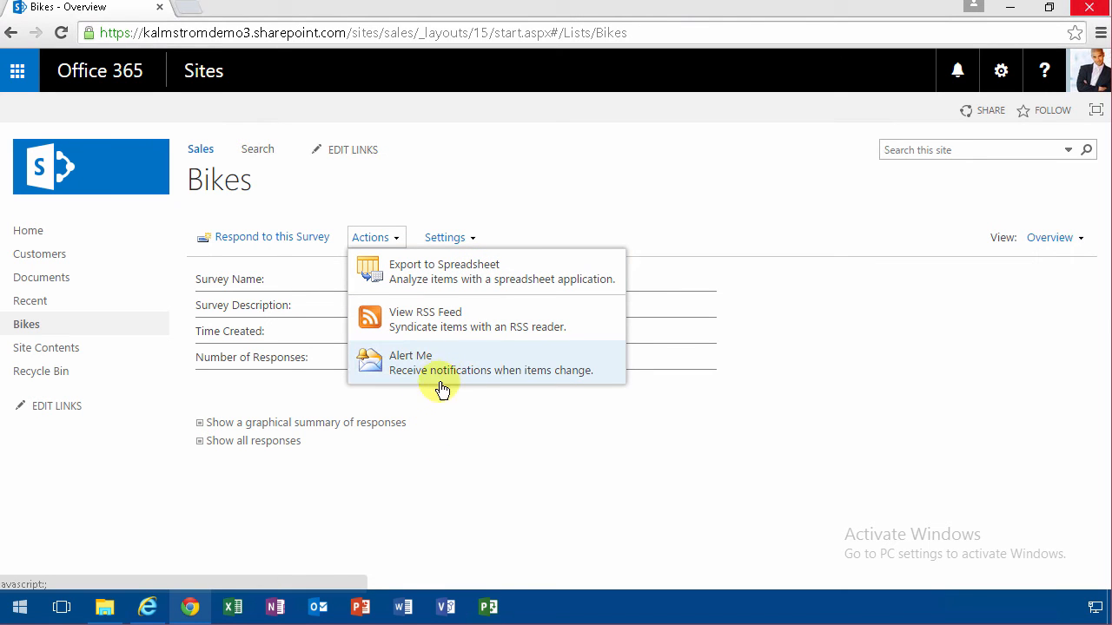
pyautogui.click(476, 441)
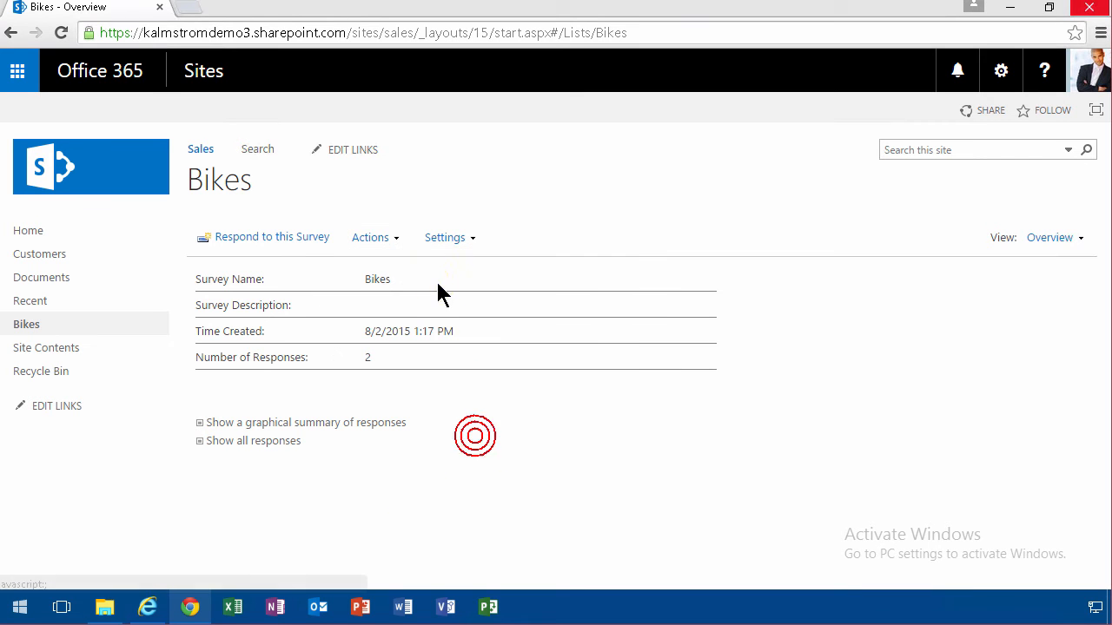
pyautogui.click(395, 239)
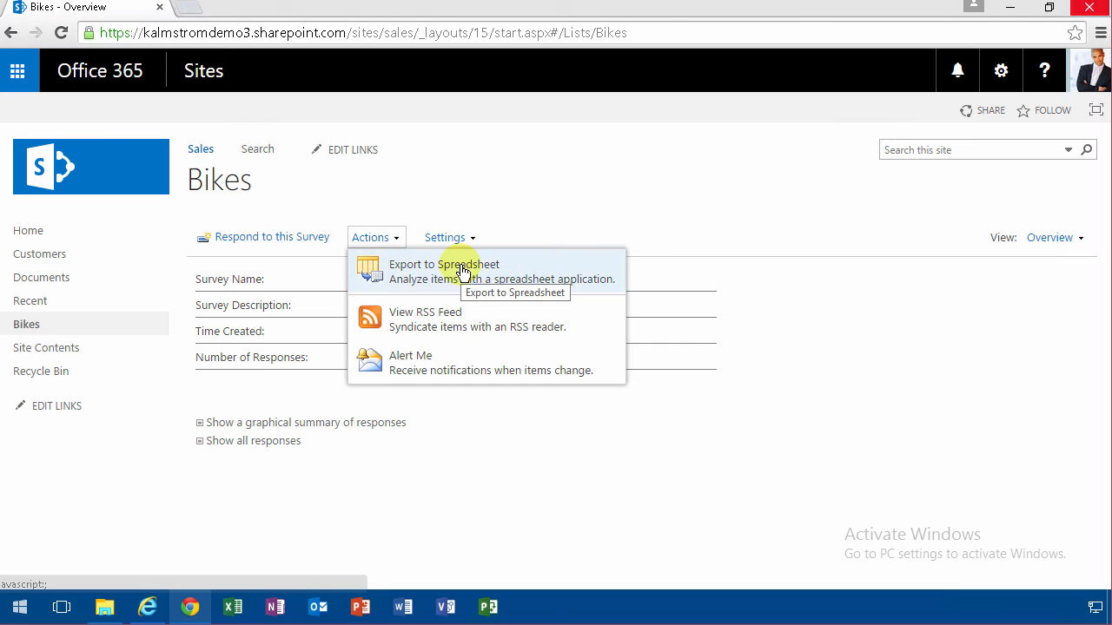
pyautogui.click(474, 426)
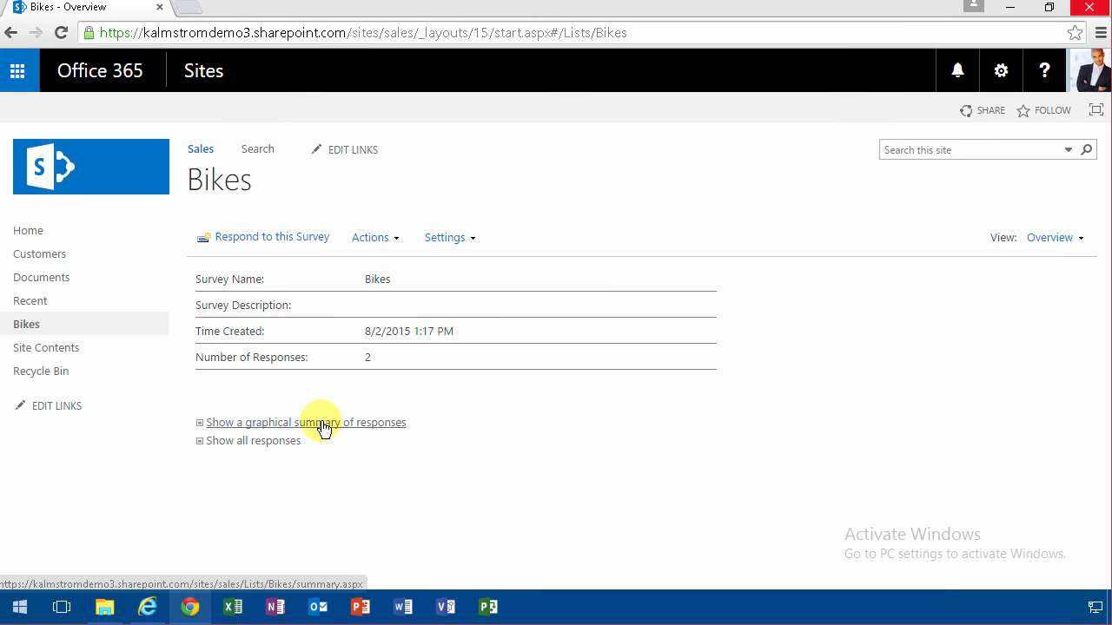
# - View the graphical summary, then try Actions > Export to Spreadsheet from the Bikes overview and dismiss the warning
pyautogui.click(323, 425)
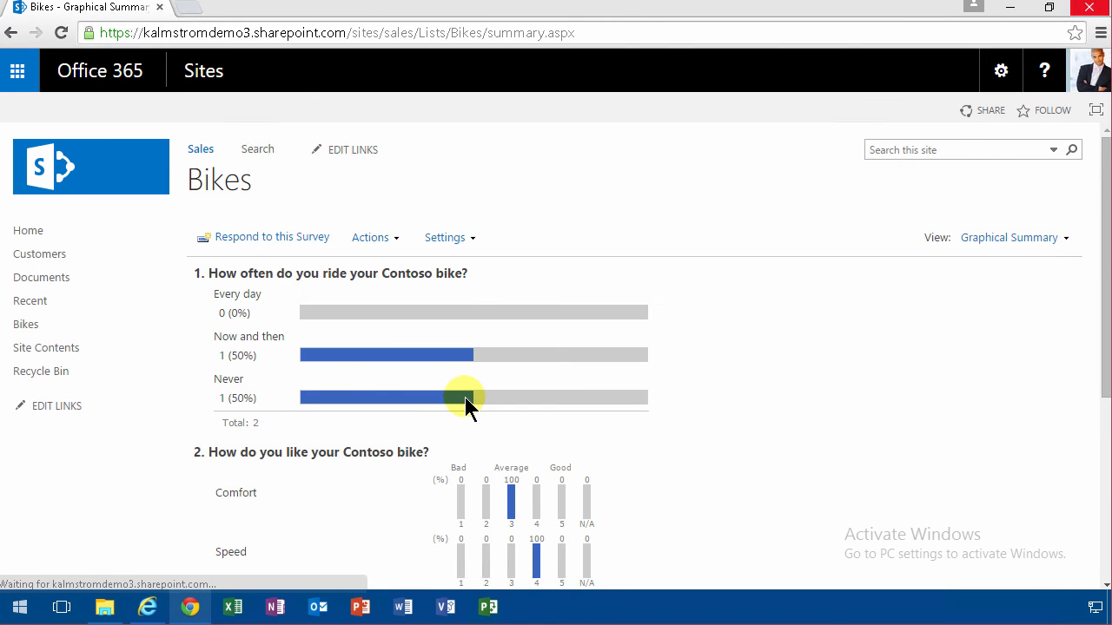
pyautogui.scroll(-3, 464, 396)
pyautogui.scroll(2, 452, 391)
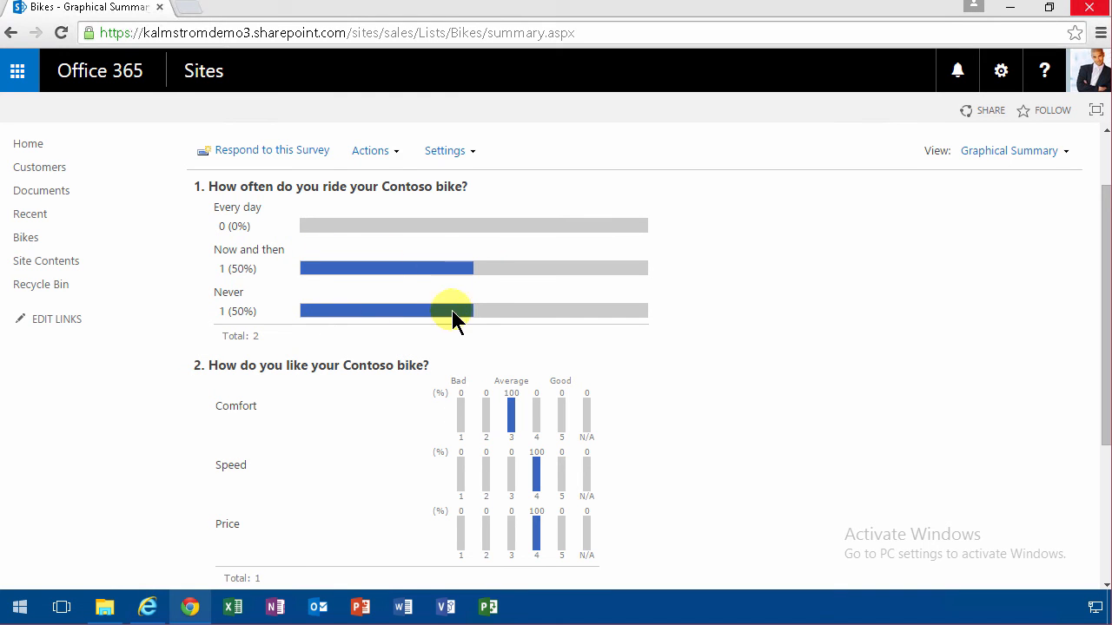
pyautogui.scroll(-1, 474, 307)
pyautogui.scroll(-1, 474, 348)
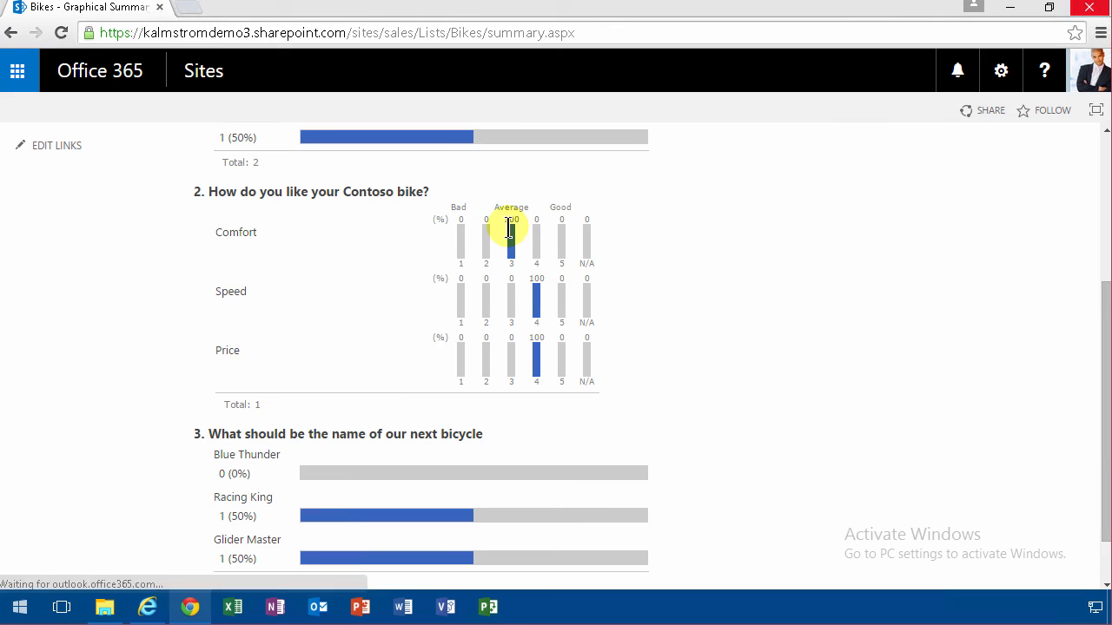
pyautogui.scroll(-1, 521, 390)
pyautogui.scroll(3, 530, 443)
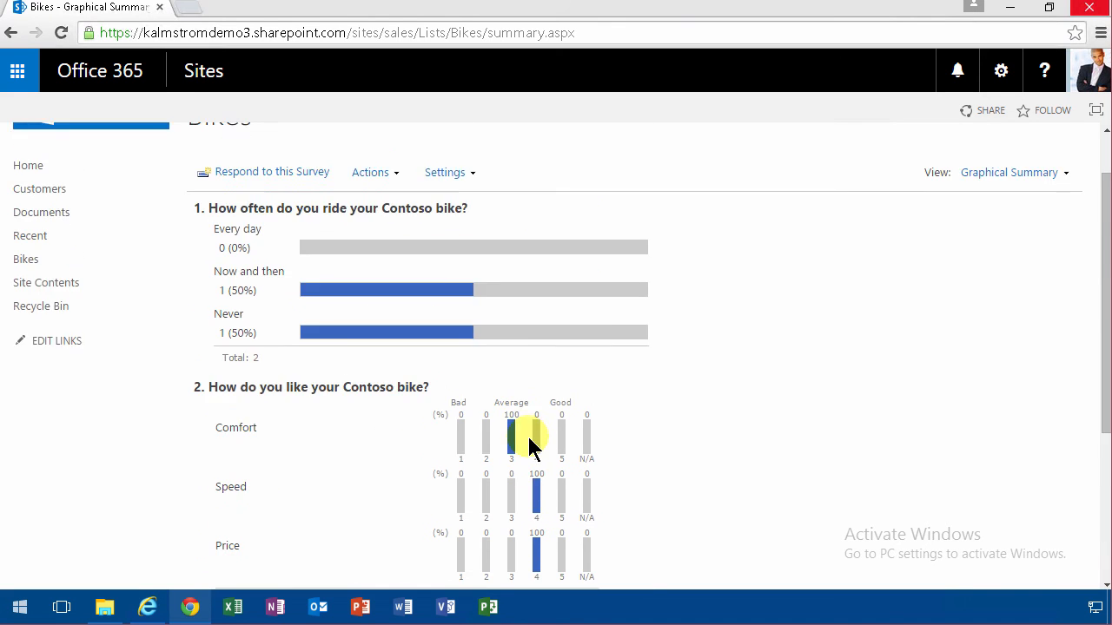
pyautogui.scroll(2, 529, 443)
pyautogui.scroll(-1, 451, 379)
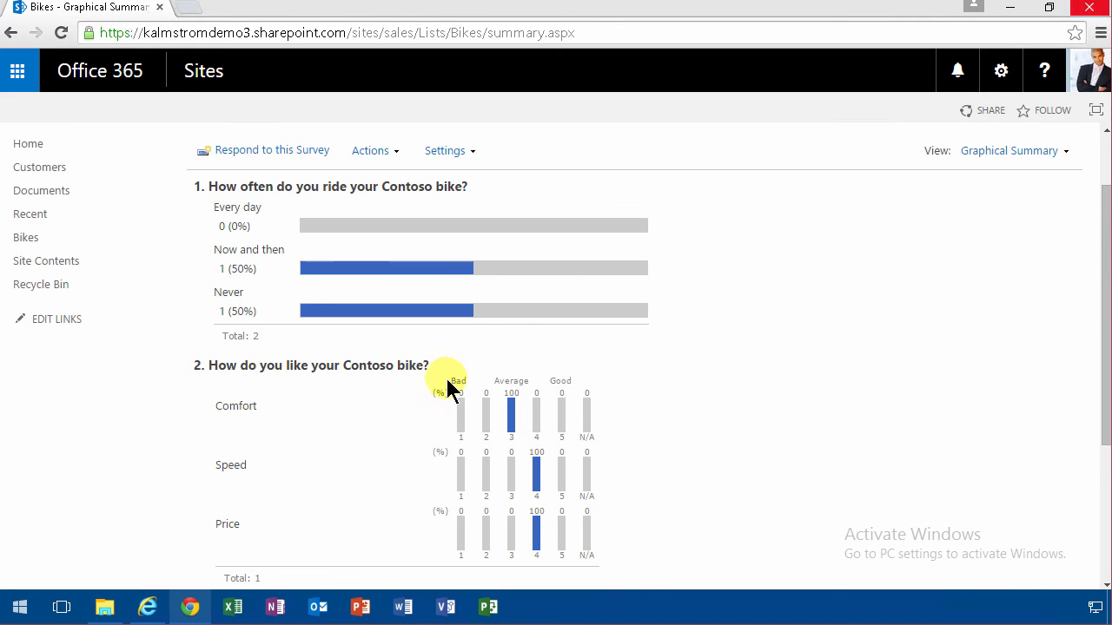
pyautogui.scroll(1, 451, 380)
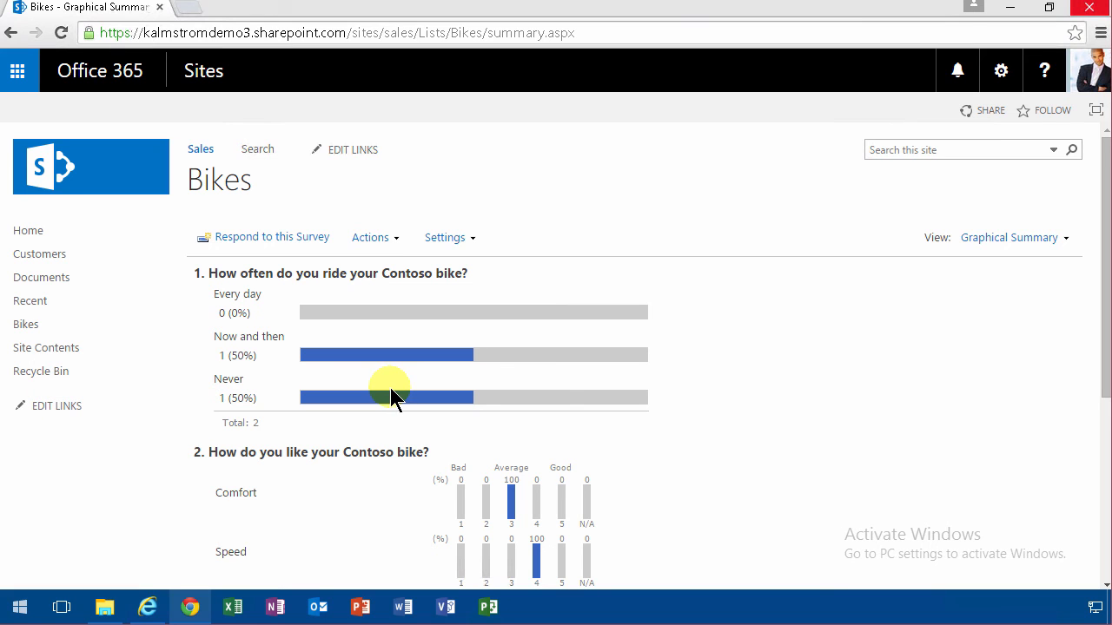
pyautogui.click(387, 240)
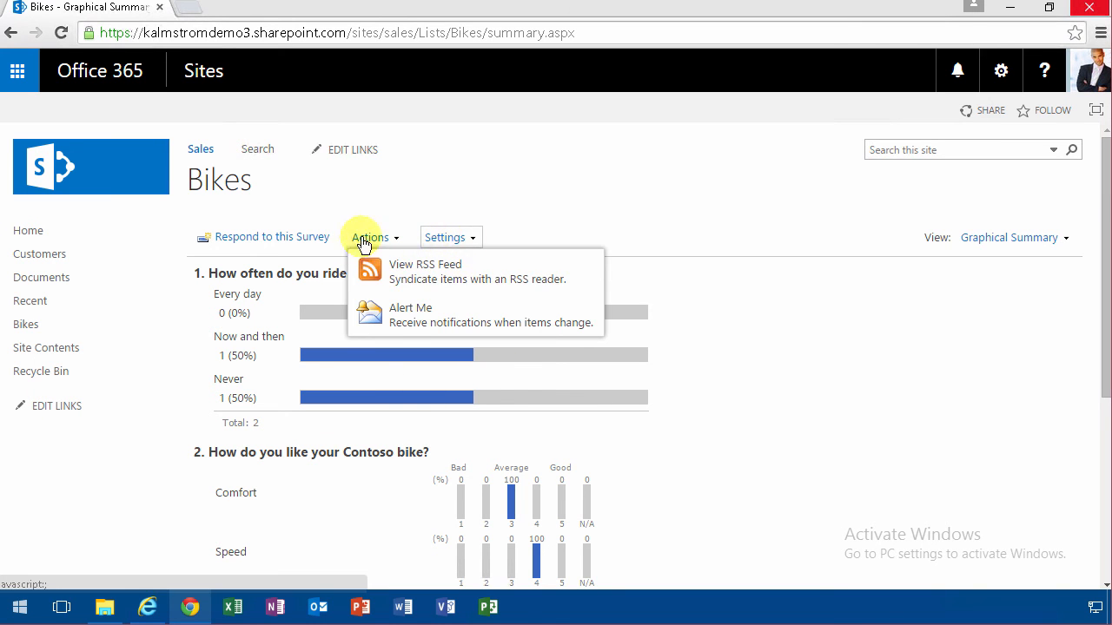
pyautogui.click(25, 324)
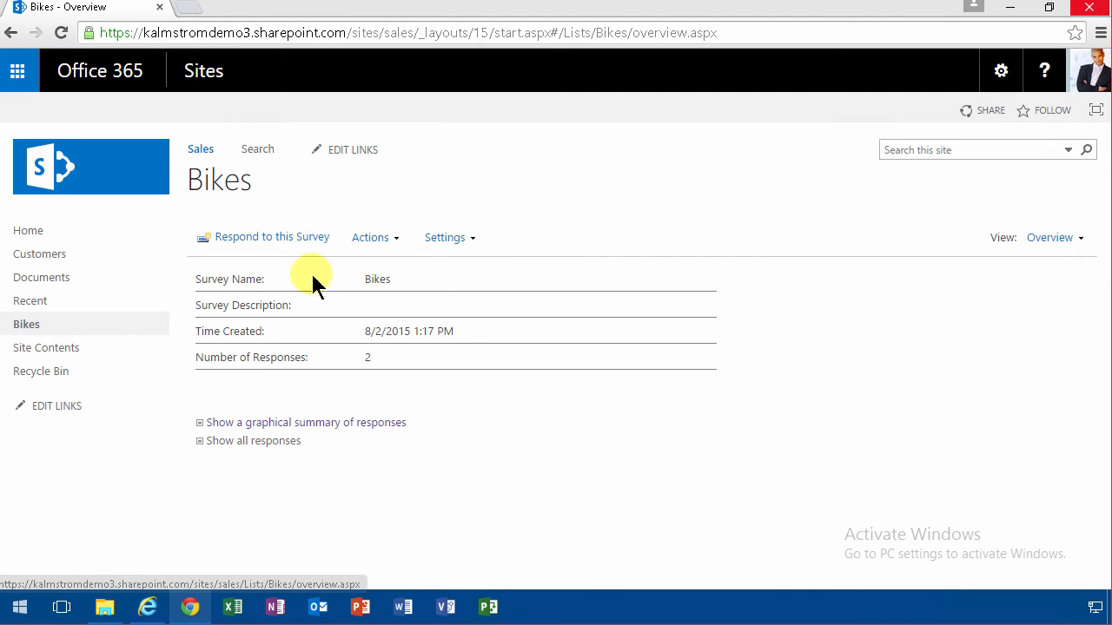
pyautogui.click(374, 237)
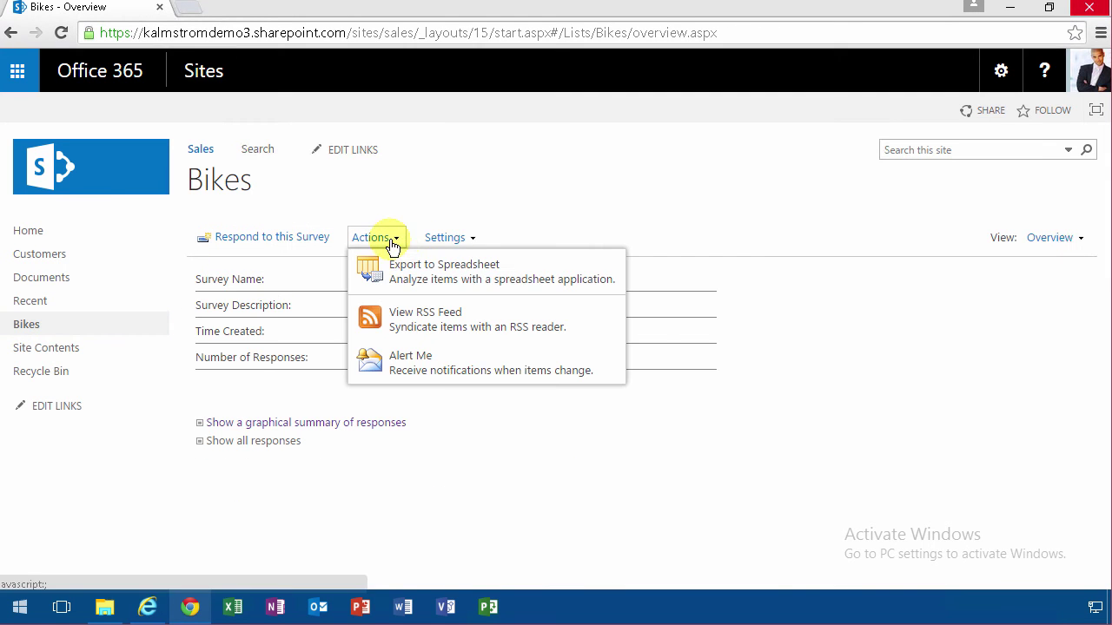
pyautogui.click(425, 272)
pyautogui.click(693, 154)
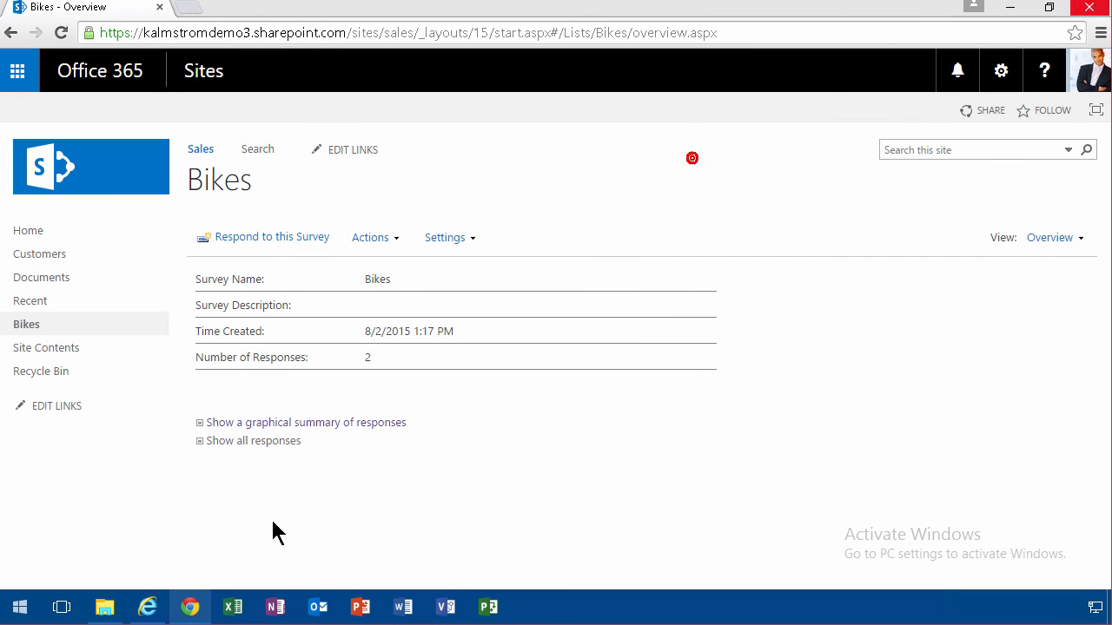
# - In Internet Explorer, run Export to Spreadsheet and open the downloaded owssvr.iqy query file in Excel
pyautogui.click(147, 607)
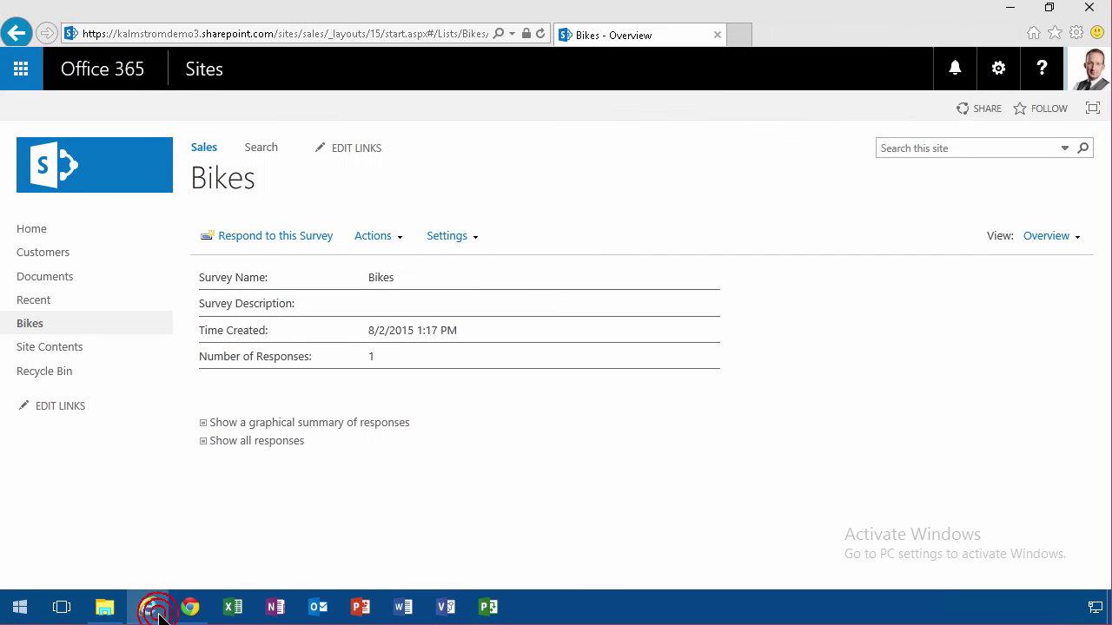
pyautogui.click(373, 235)
pyautogui.click(406, 272)
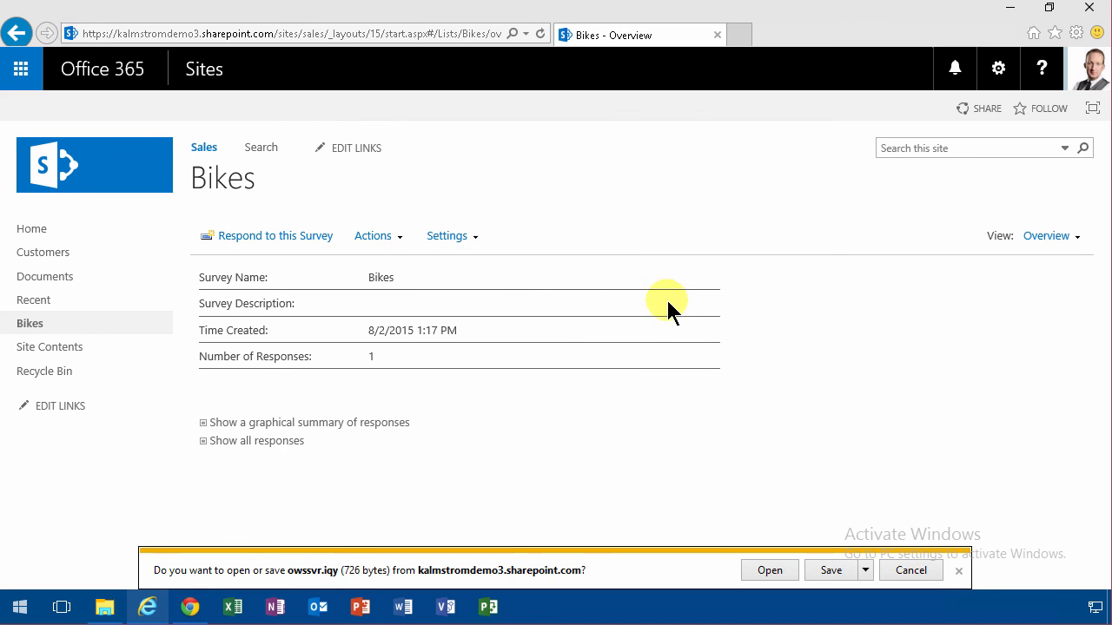
pyautogui.click(770, 571)
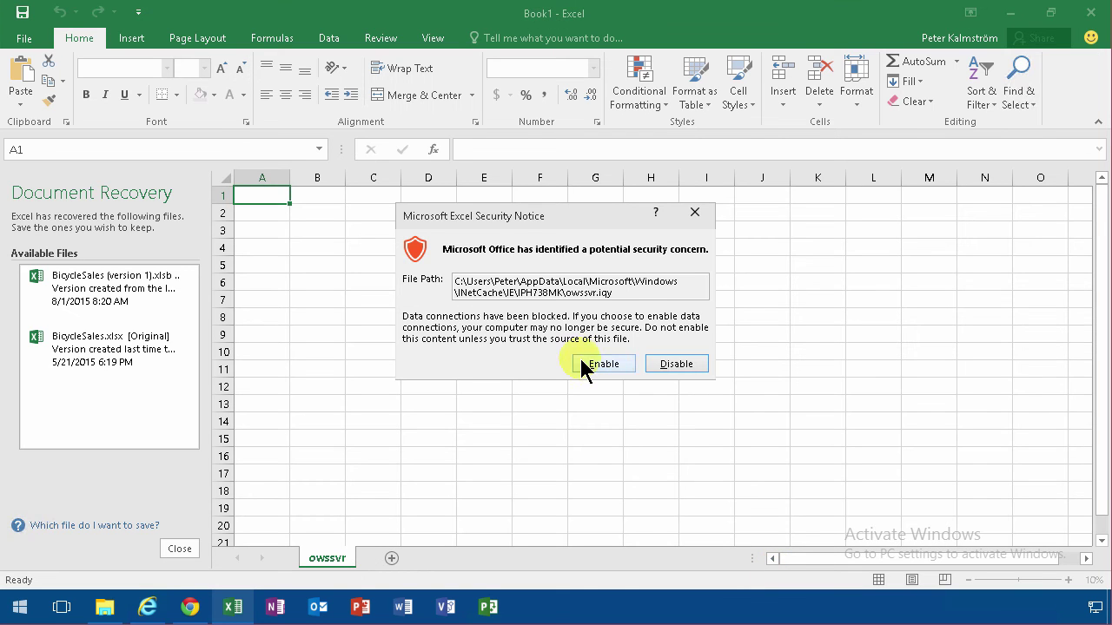
# - Enable the survey data connection and sign in with the Office 365 account so the responses load
pyautogui.click(582, 363)
pyautogui.click(476, 235)
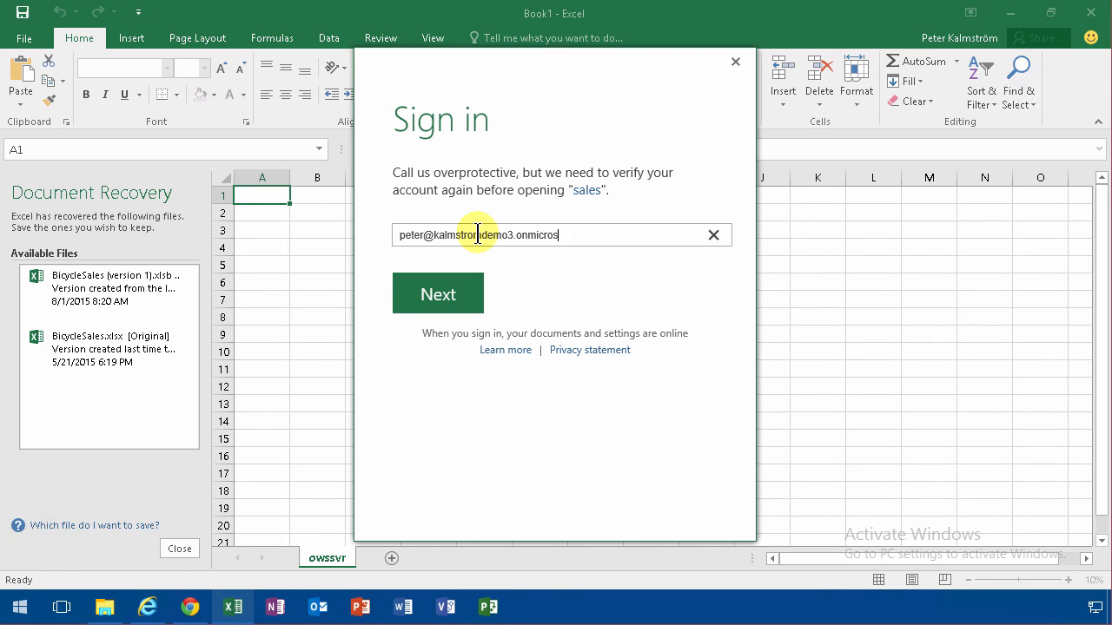
pyautogui.press('Return')
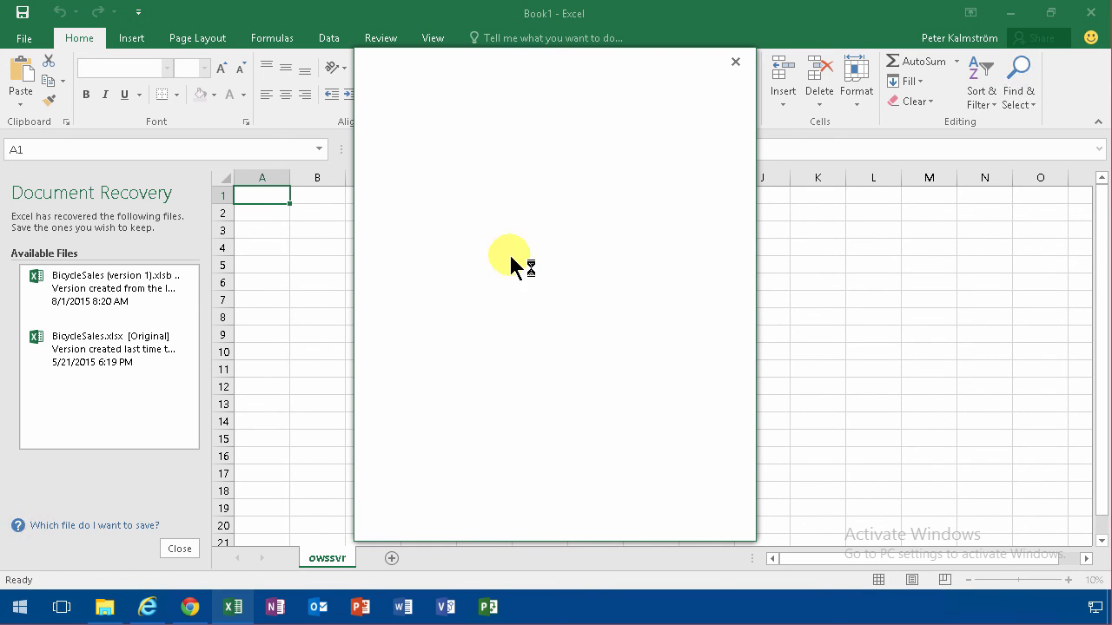
pyautogui.write('•')
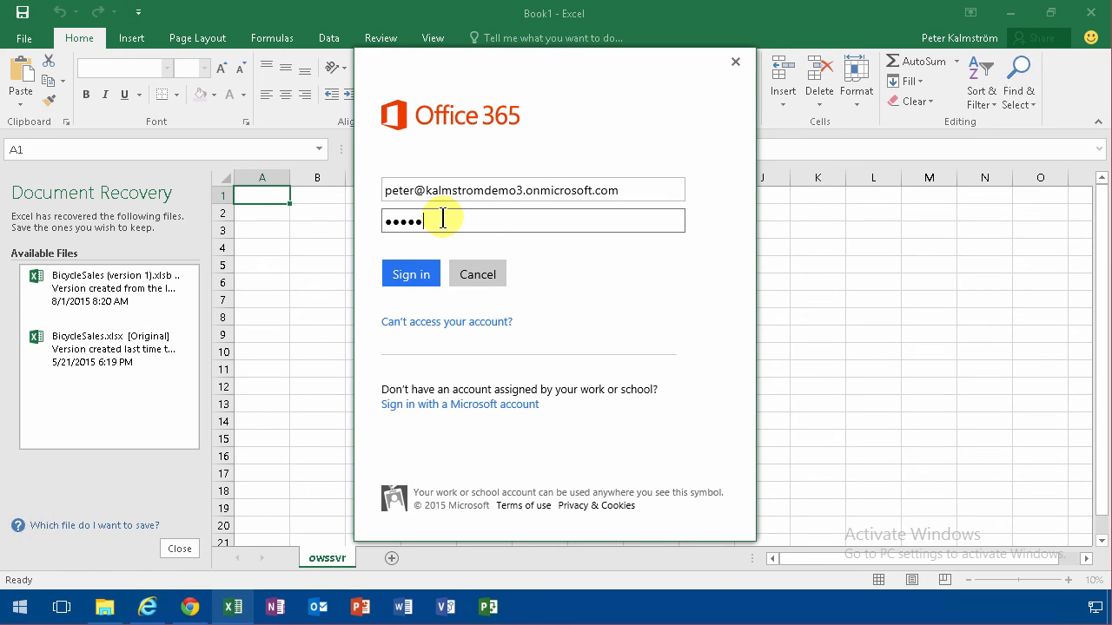
pyautogui.press('Return')
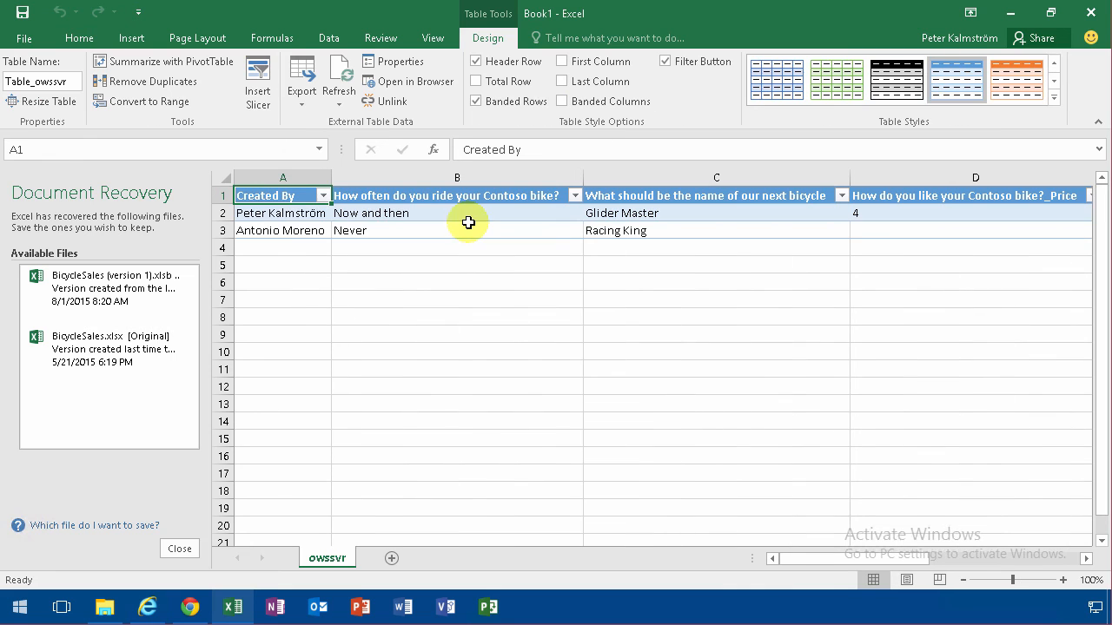
# - Remove the recovered files, then review the Never, Glider Master and Racing King answers in B3, C2 and C3
pyautogui.click(178, 549)
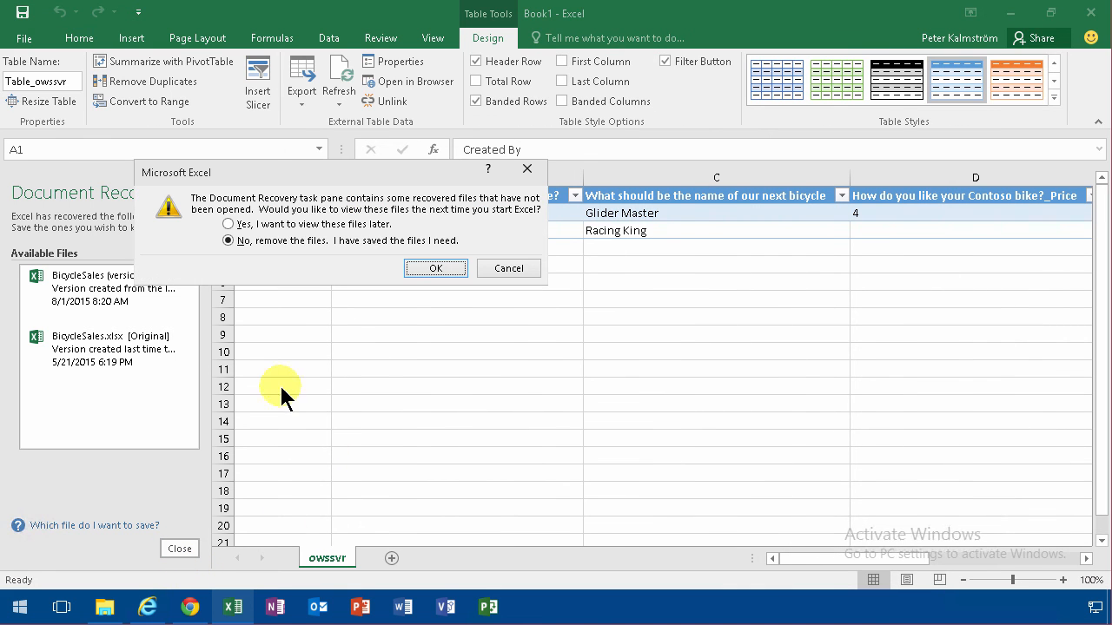
pyautogui.click(436, 268)
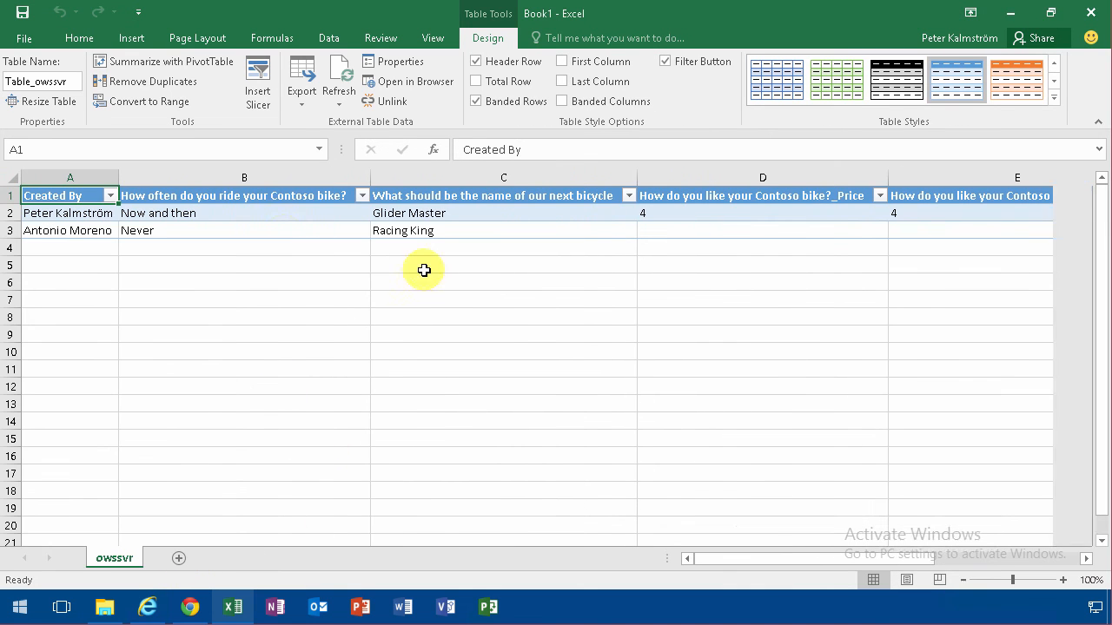
pyautogui.click(282, 231)
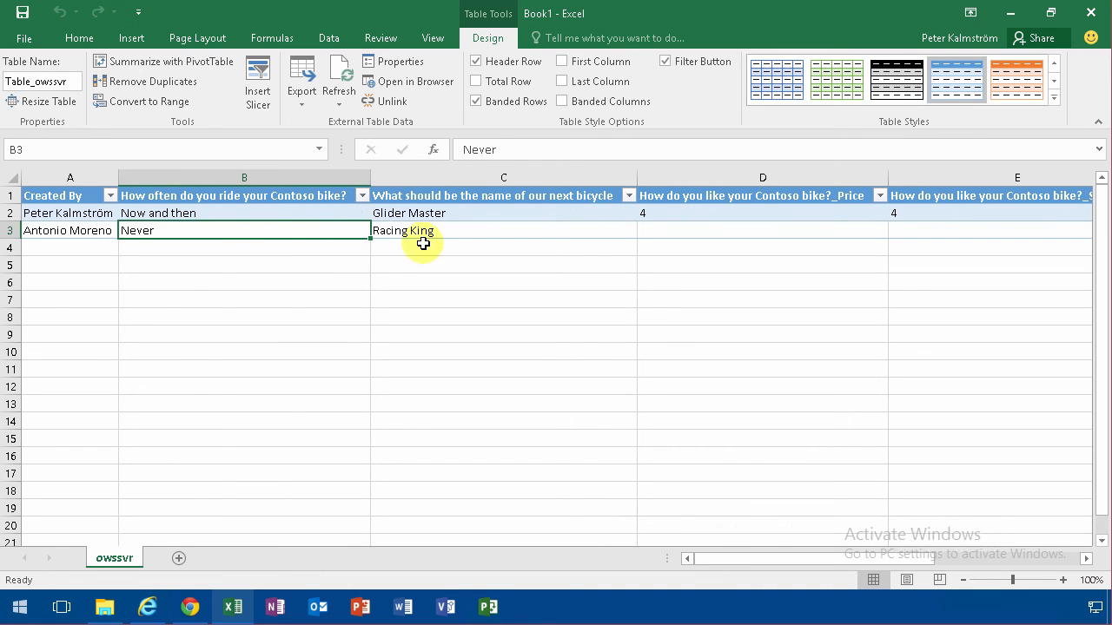
pyautogui.click(452, 214)
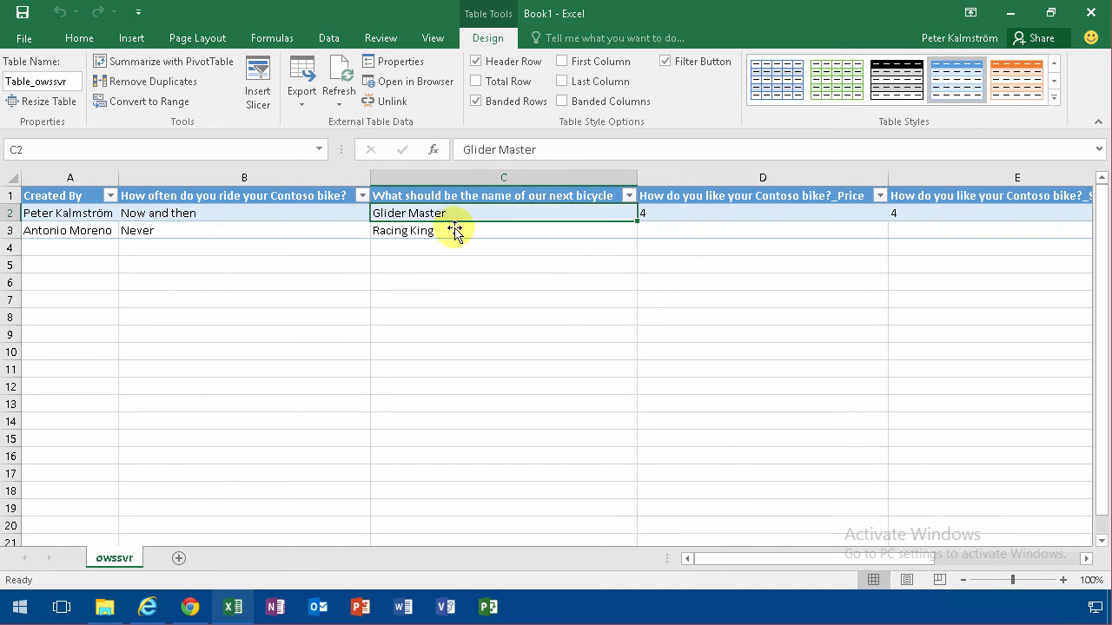
pyautogui.click(453, 231)
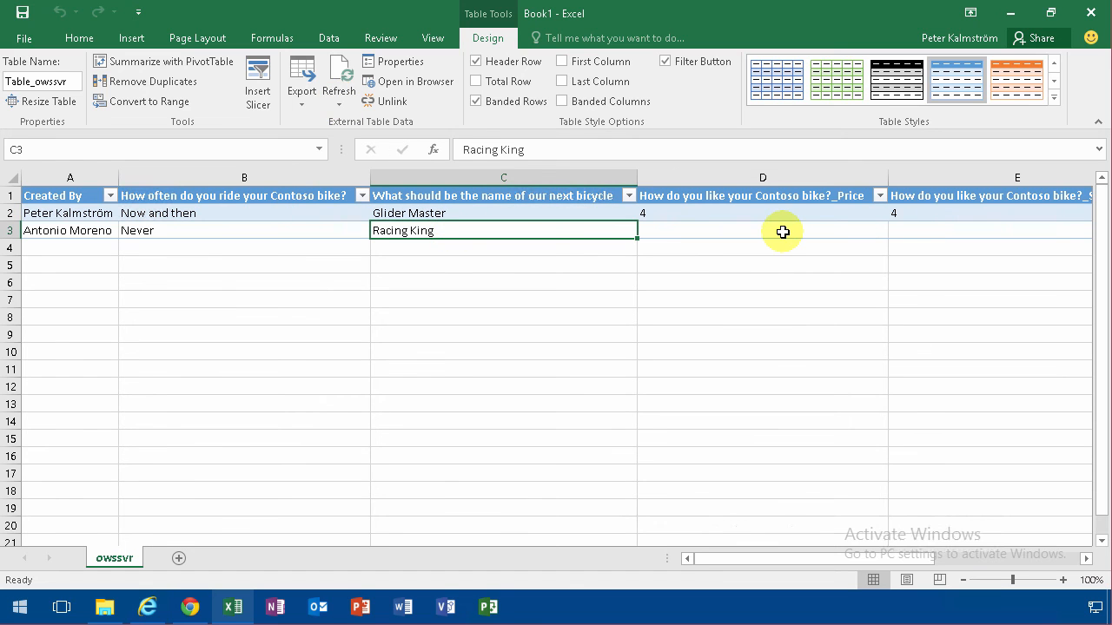